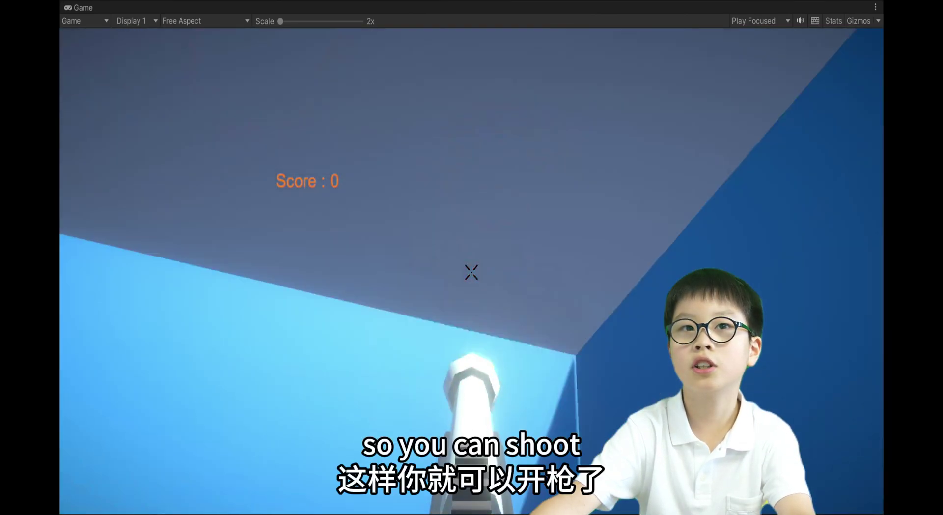
Shoot the incoming red disks with the rifle to push the score toward 20.
{"action": "left_click", "coordinate": [472, 272]}
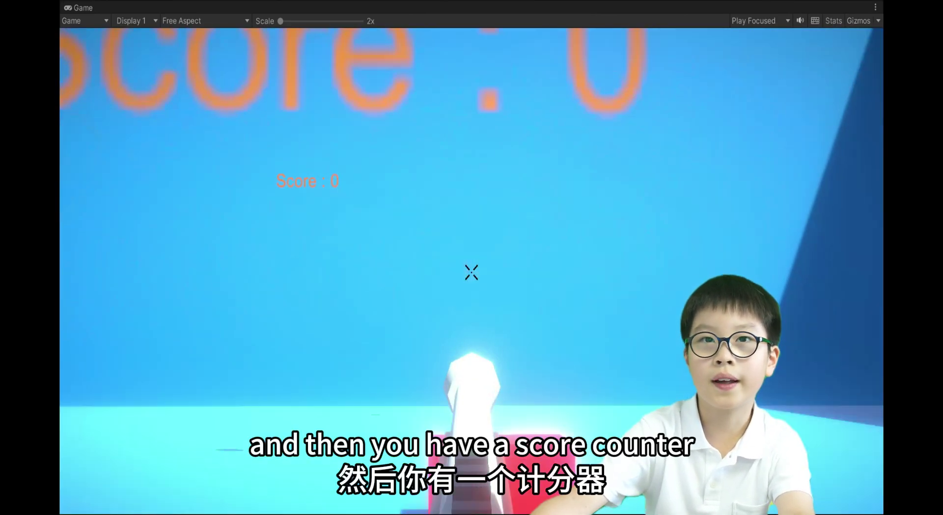
{"action": "left_click", "coordinate": [471, 272]}
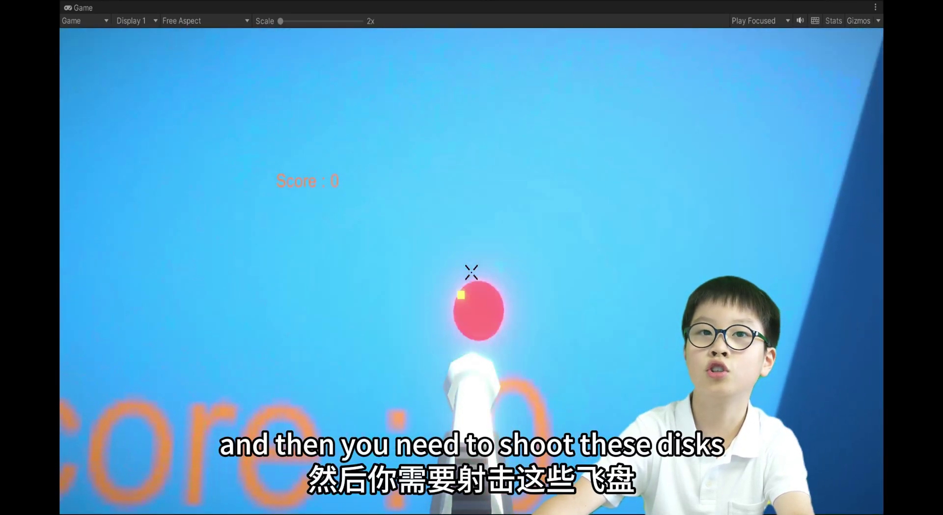
{"action": "left_click", "coordinate": [471, 272]}
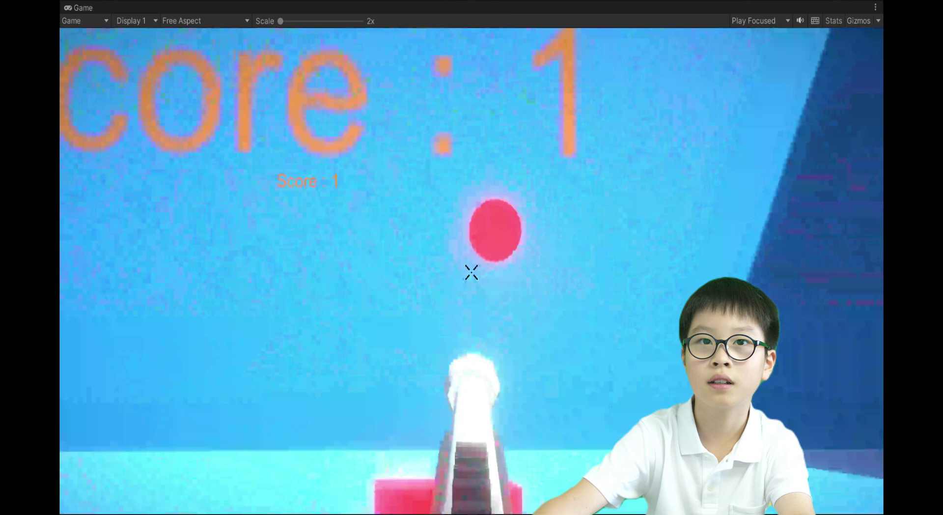
{"action": "left_click", "coordinate": [472, 272]}
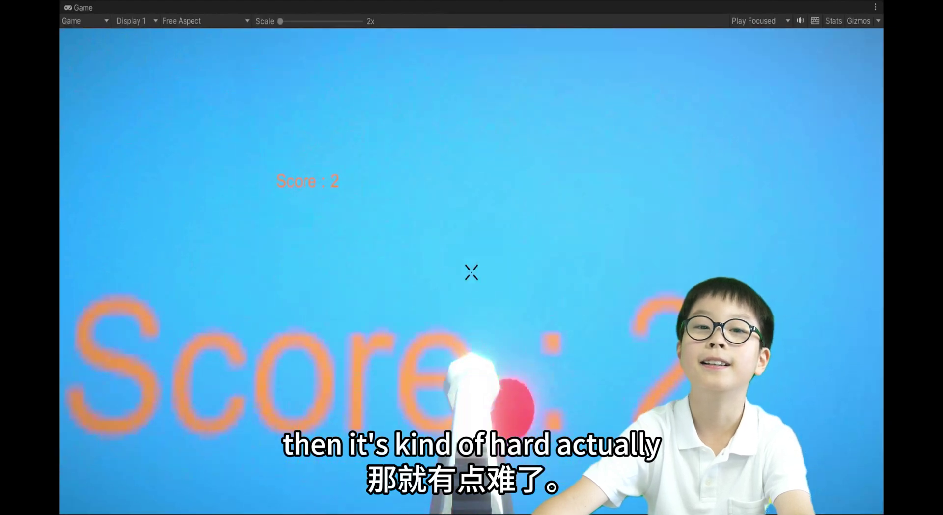
{"action": "left_click", "coordinate": [472, 272]}
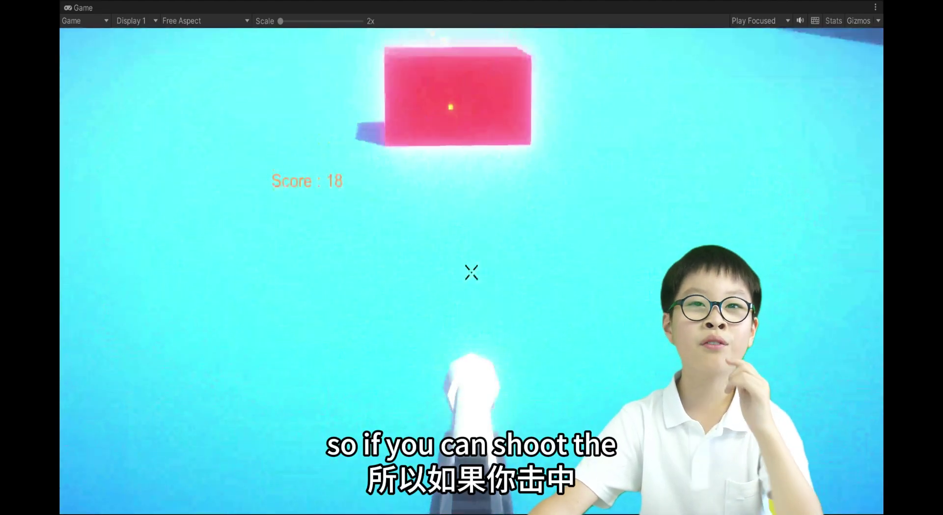
{"action": "left_click", "coordinate": [472, 272]}
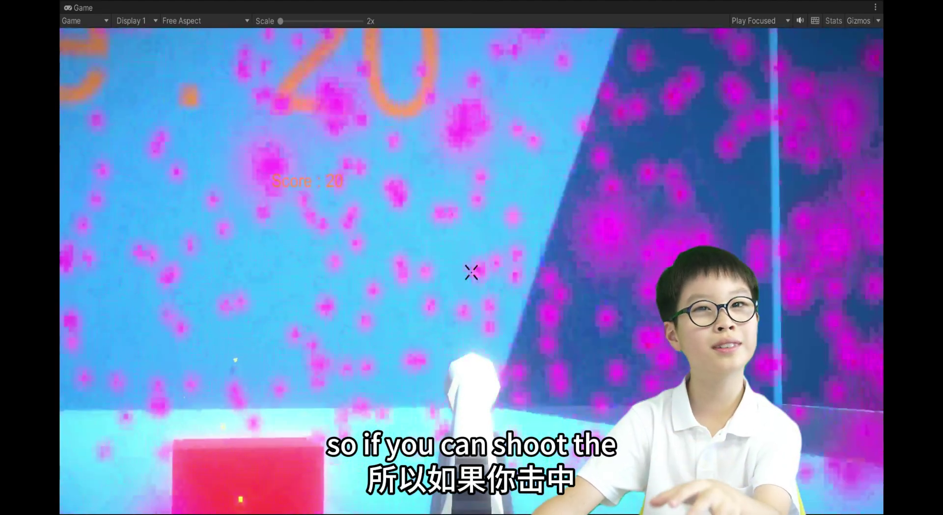
Keep shooting the disk launcher and pink box until the score reaches 44.
{"action": "left_click", "coordinate": [472, 272]}
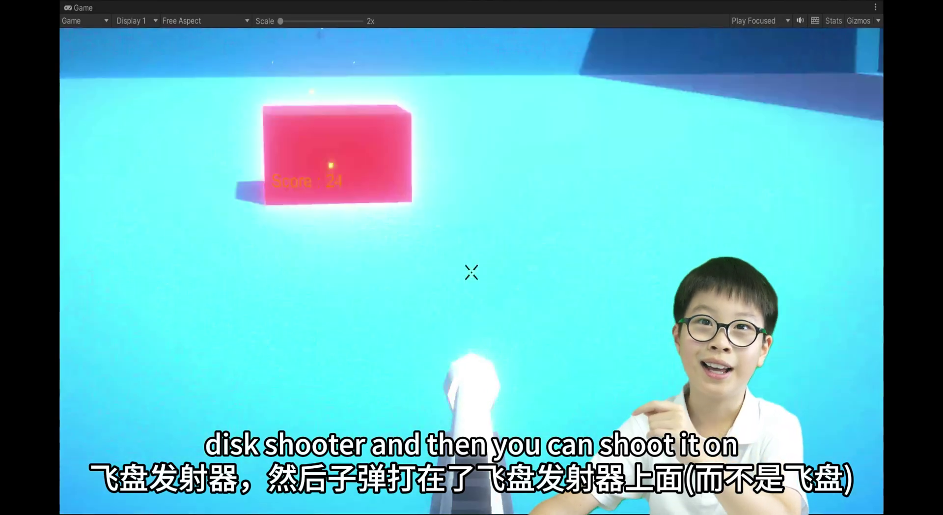
{"action": "left_click", "coordinate": [471, 272]}
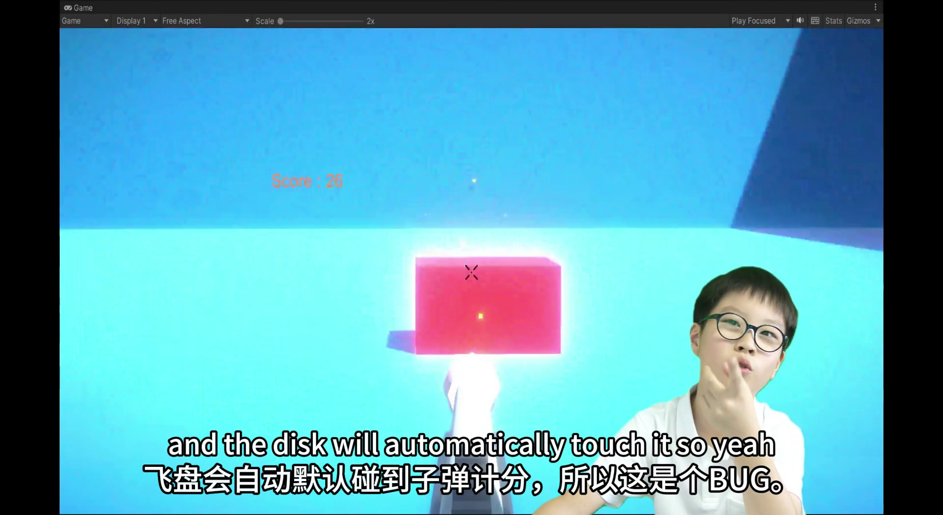
{"action": "left_click", "coordinate": [472, 272]}
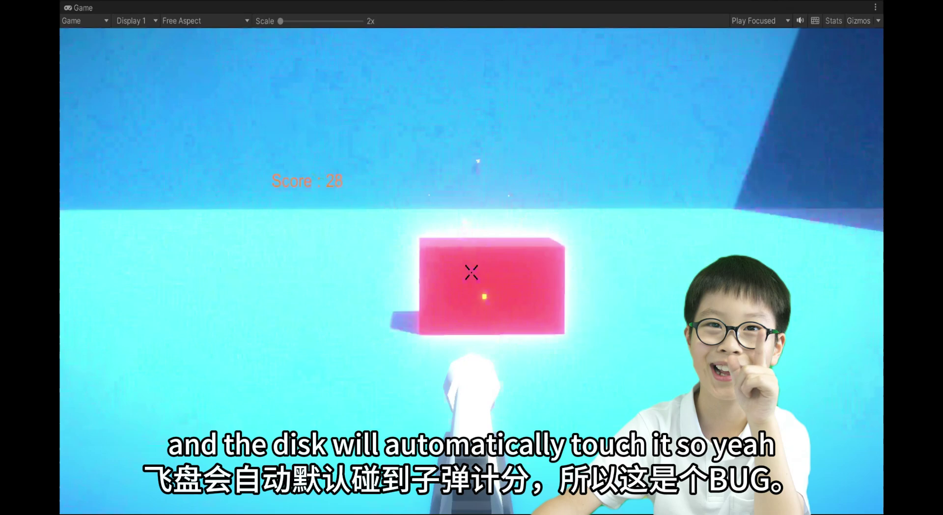
{"action": "left_click", "coordinate": [472, 272]}
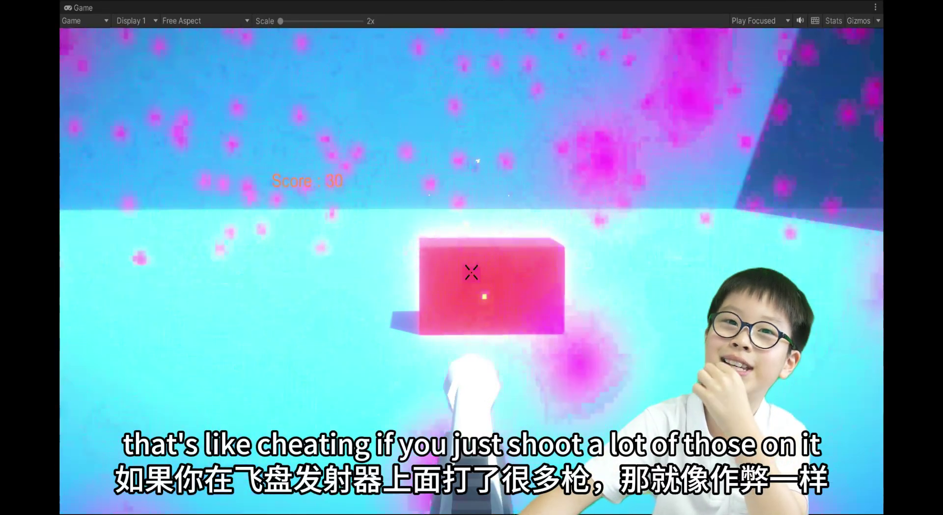
{"action": "left_click", "coordinate": [471, 272]}
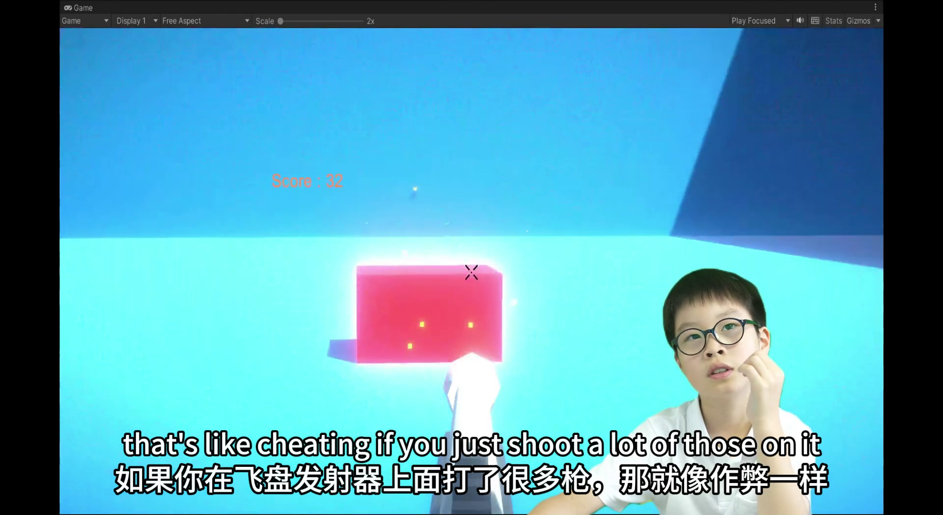
{"action": "left_click", "coordinate": [471, 272]}
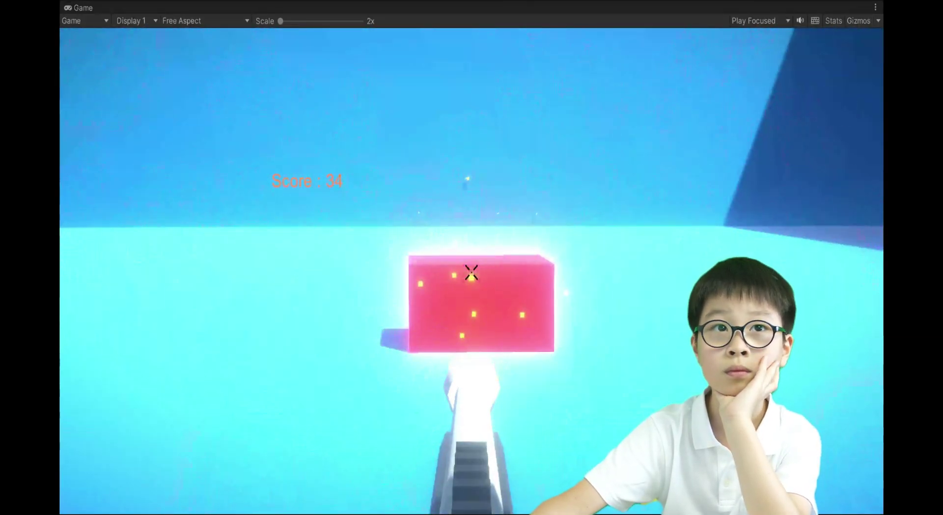
{"action": "left_click", "coordinate": [472, 273]}
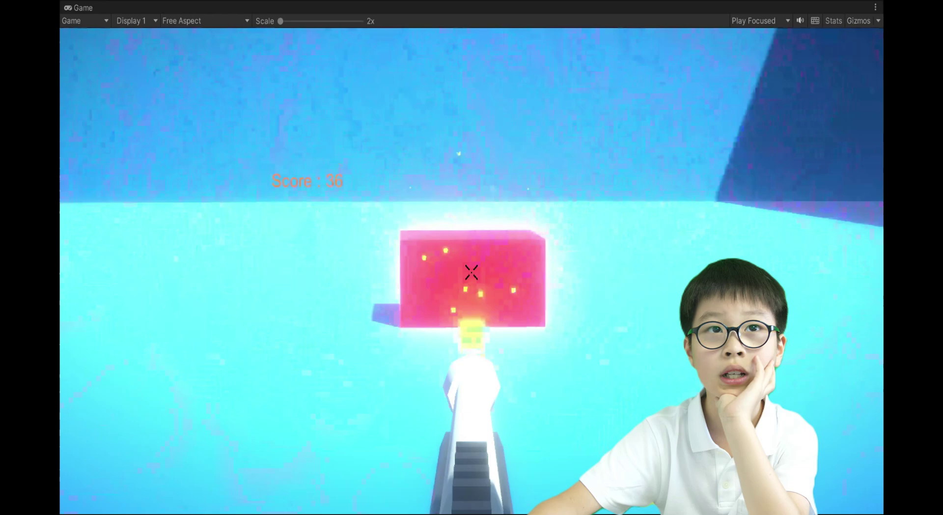
{"action": "left_click", "coordinate": [471, 272]}
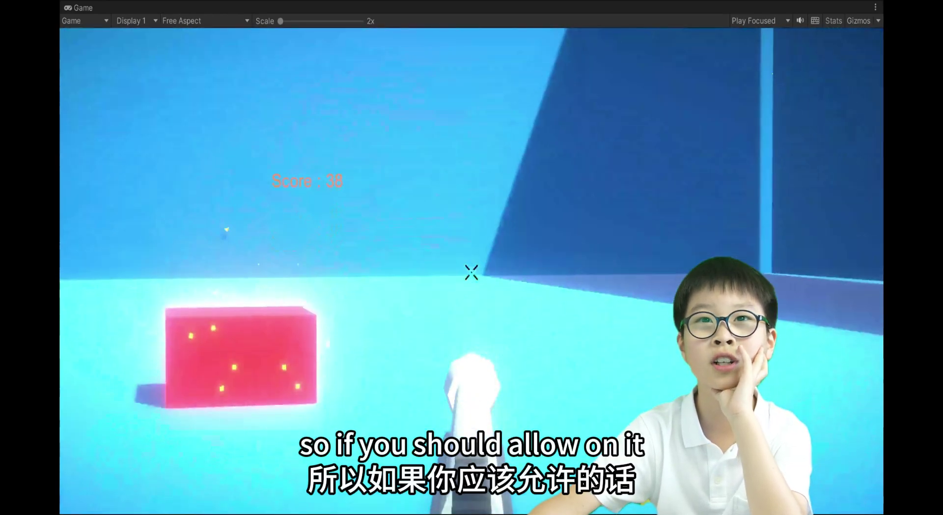
{"action": "left_click", "coordinate": [471, 272]}
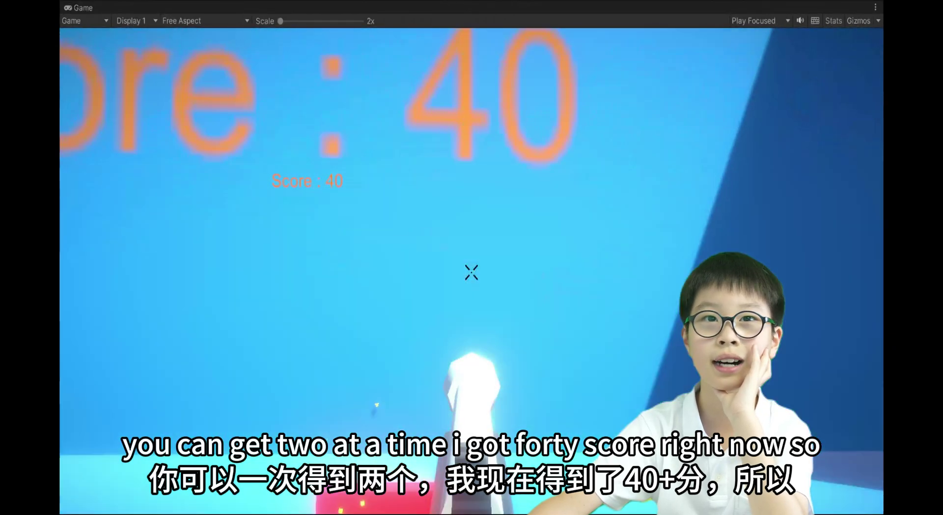
{"action": "left_click", "coordinate": [472, 272]}
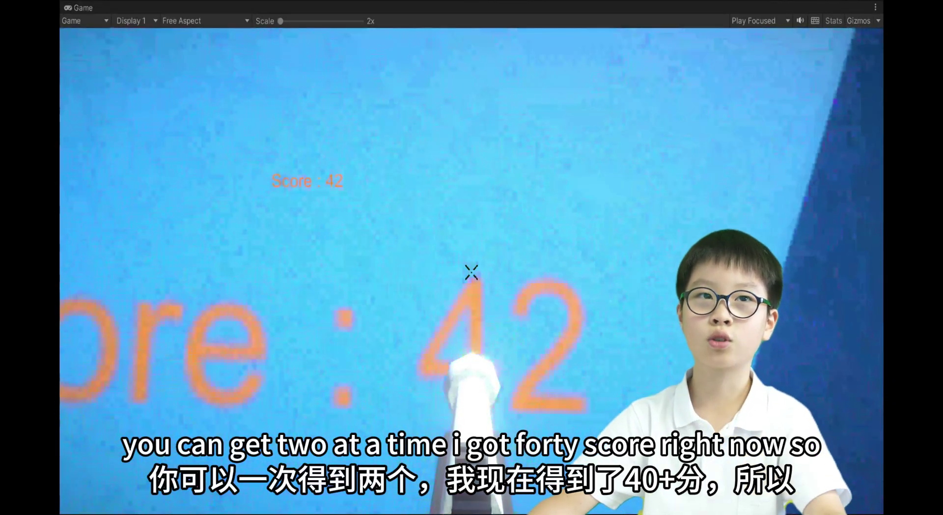
{"action": "left_click", "coordinate": [472, 272]}
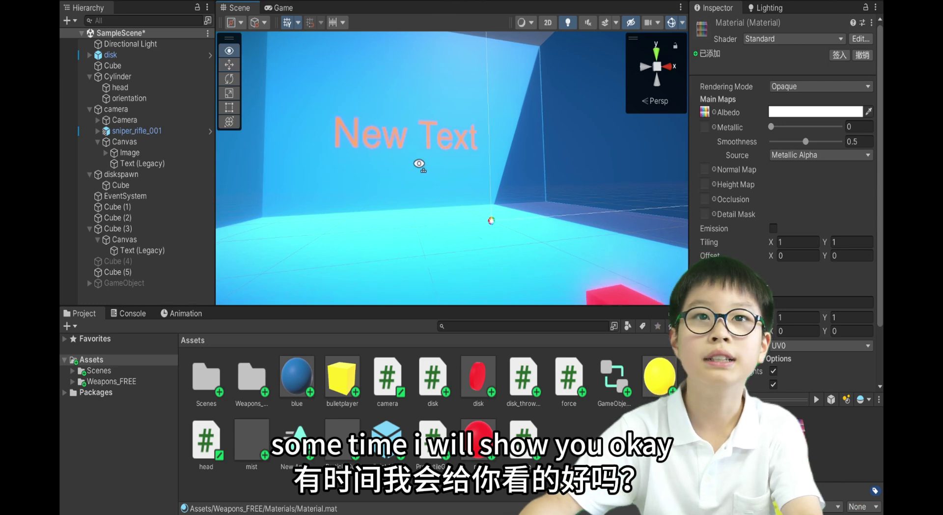
Select the player Cylinder, frame it with F, and drag the red material onto it.
{"action": "right_click_drag", "start_coordinate": [414, 164], "coordinate": [521, 213]}
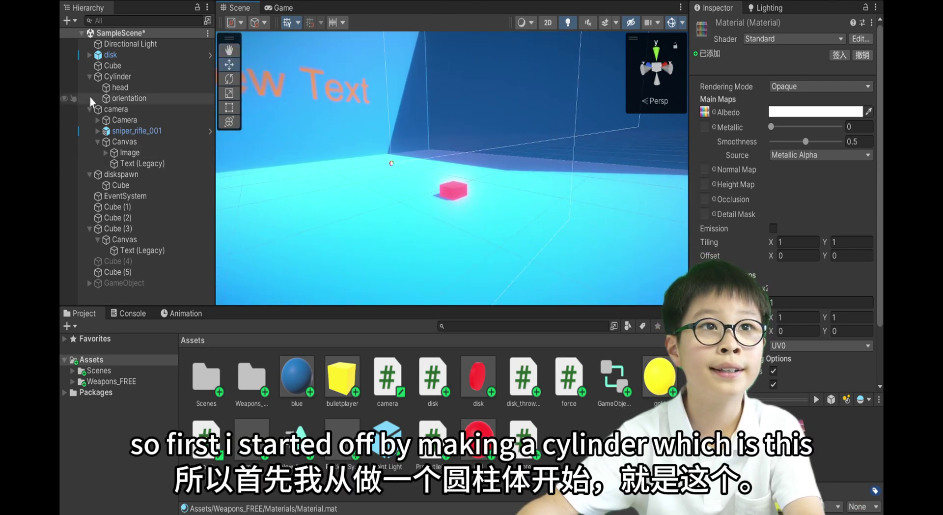
{"action": "left_click", "coordinate": [120, 76]}
{"action": "left_click_drag", "start_coordinate": [385, 130], "coordinate": [520, 131], "text": "alt"}
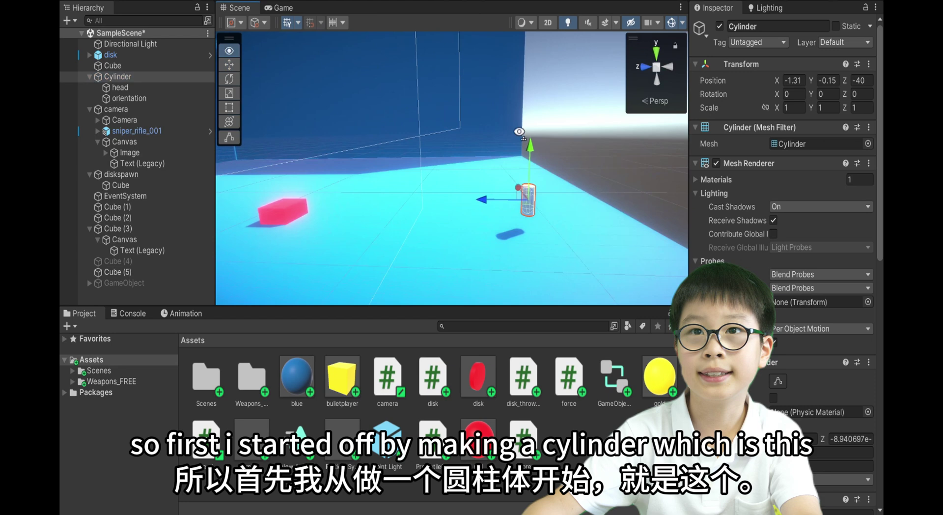
{"action": "right_click_drag", "start_coordinate": [519, 131], "coordinate": [608, 178]}
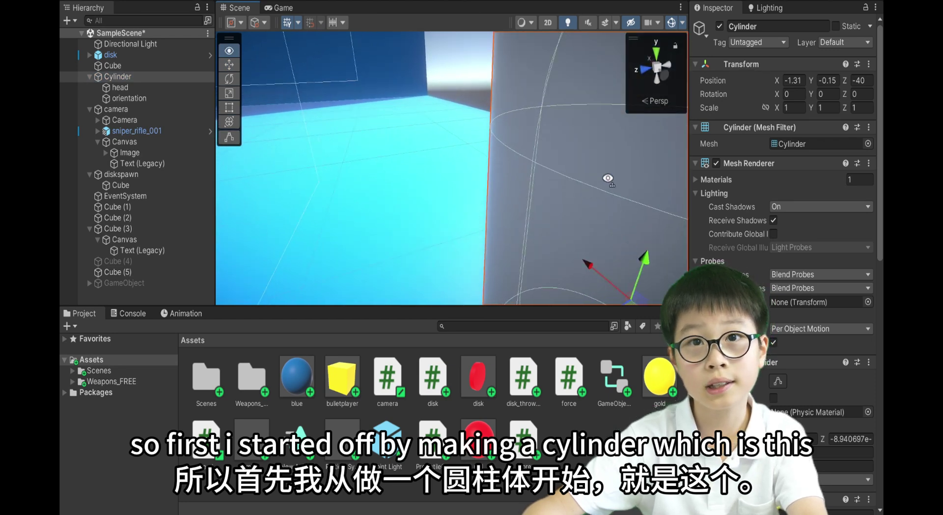
{"action": "key", "text": "f"}
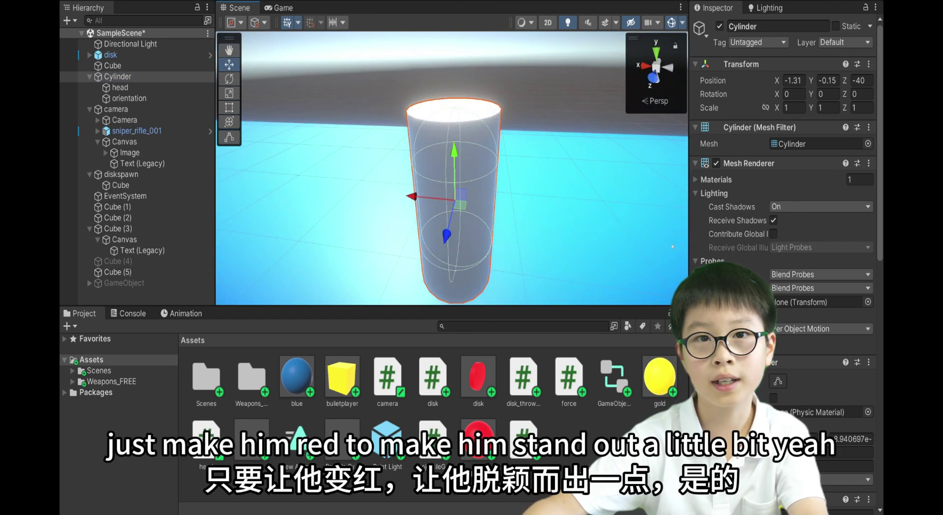
{"action": "left_click_drag", "start_coordinate": [478, 434], "coordinate": [263, 129]}
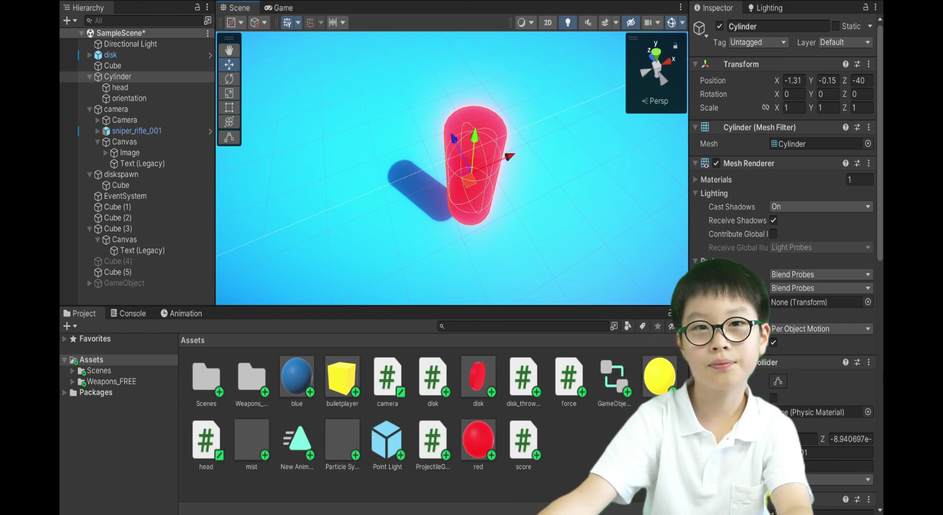
{"action": "right_click_drag", "start_coordinate": [625, 199], "coordinate": [472, 230]}
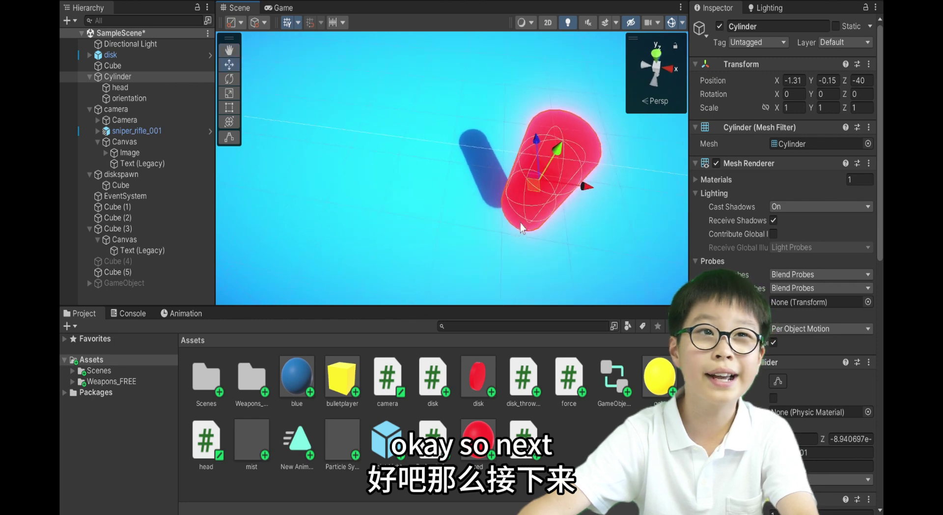
Select sniper_rifle_001 and open its ProjectileGun script in Visual Studio from the Inspector.
{"action": "double_click", "coordinate": [132, 132]}
{"action": "right_click_drag", "start_coordinate": [388, 224], "coordinate": [187, 46]}
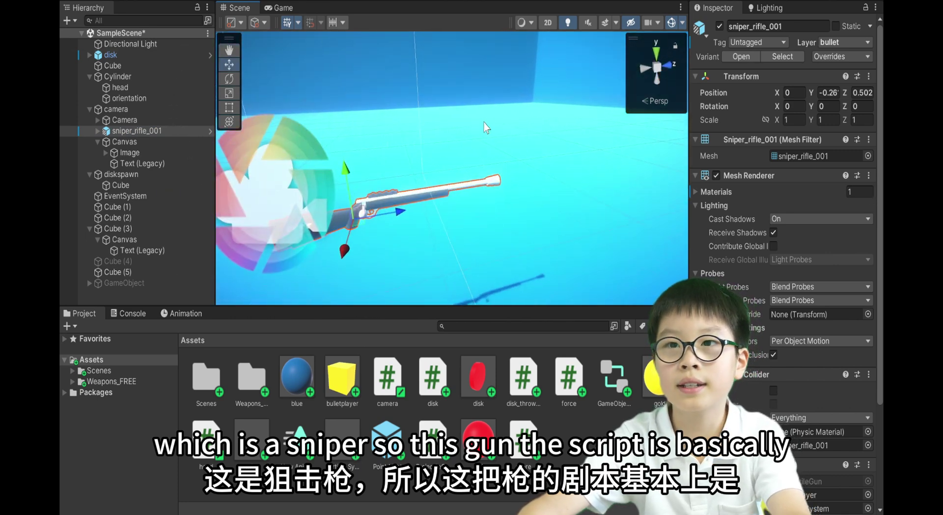
{"action": "scroll", "coordinate": [870, 324], "scroll_direction": "down", "scroll_amount": 3}
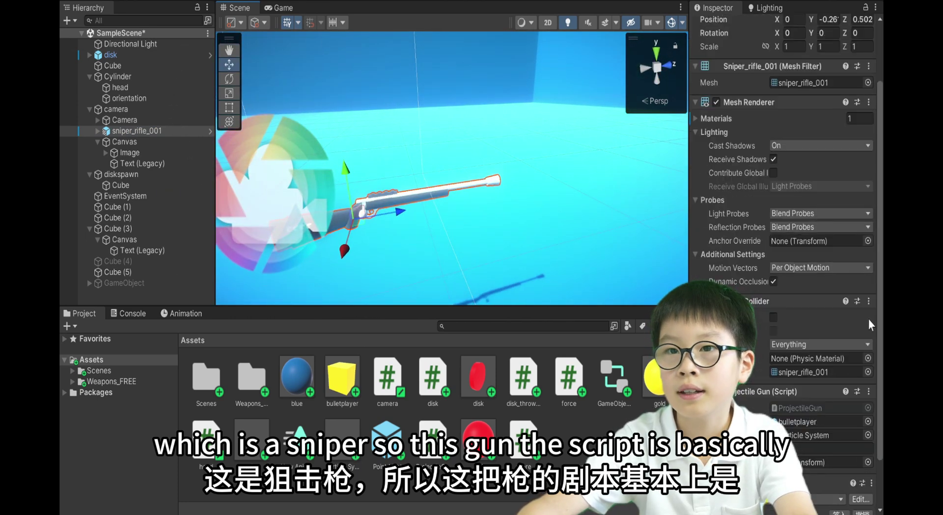
{"action": "left_click", "coordinate": [812, 409]}
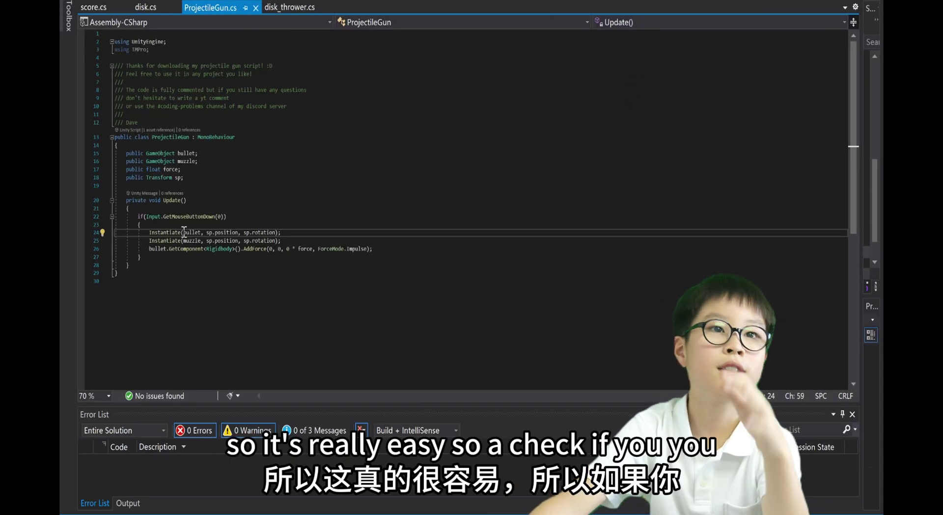
{"action": "mouse_move", "coordinate": [178, 234]}
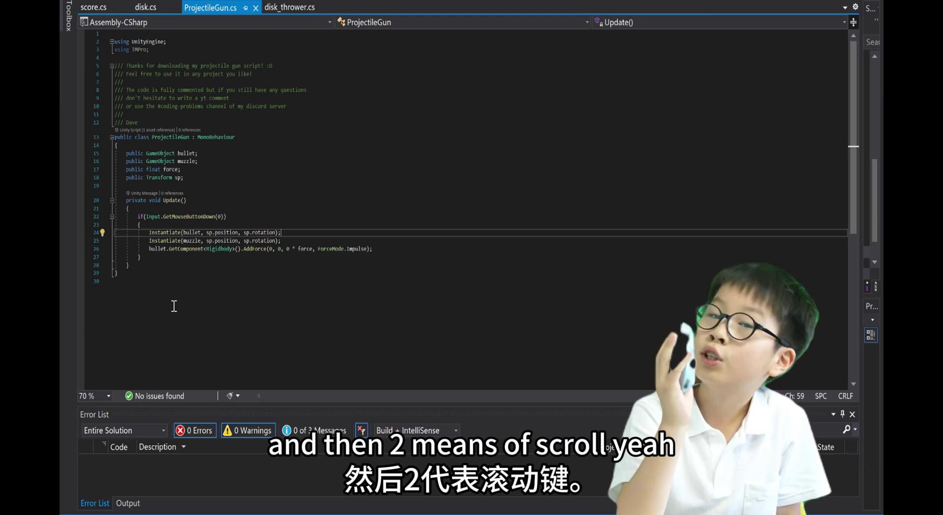
{"action": "scroll", "coordinate": [174, 306], "scroll_direction": "down", "scroll_amount": 2}
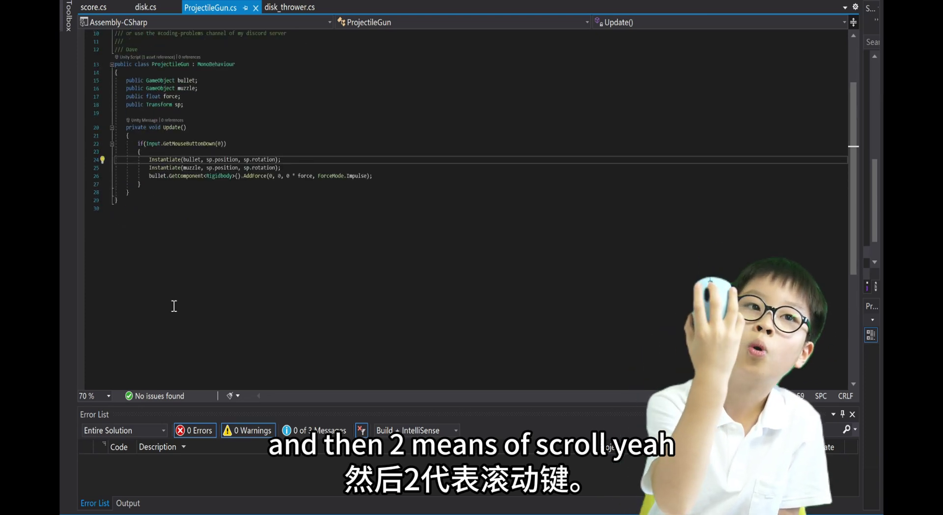
{"action": "scroll", "coordinate": [174, 306], "scroll_direction": "up", "scroll_amount": 1}
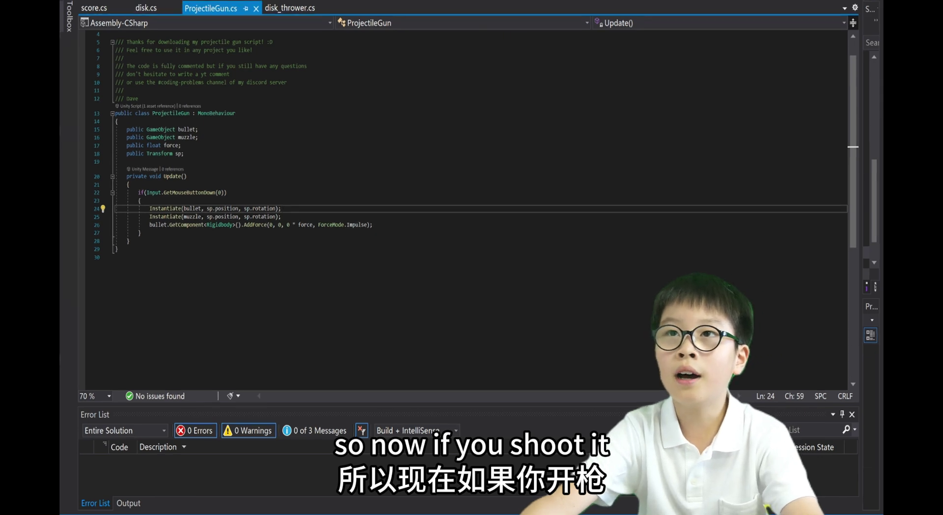
Back in Unity, show the bulletplayer prefab's Rigidbody and its force script value of 500.
{"action": "key", "text": "alt+Tab"}
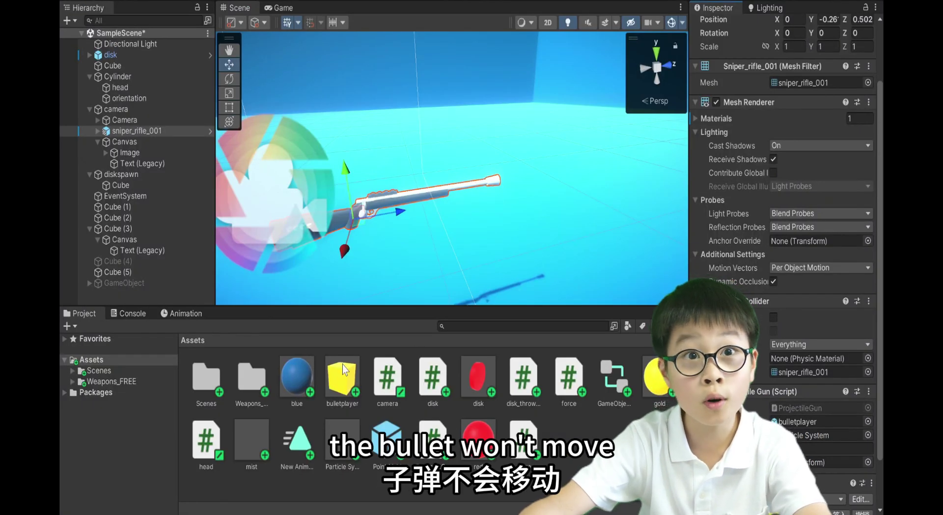
{"action": "left_click", "coordinate": [330, 374]}
{"action": "scroll", "coordinate": [850, 192], "scroll_direction": "down", "scroll_amount": 10}
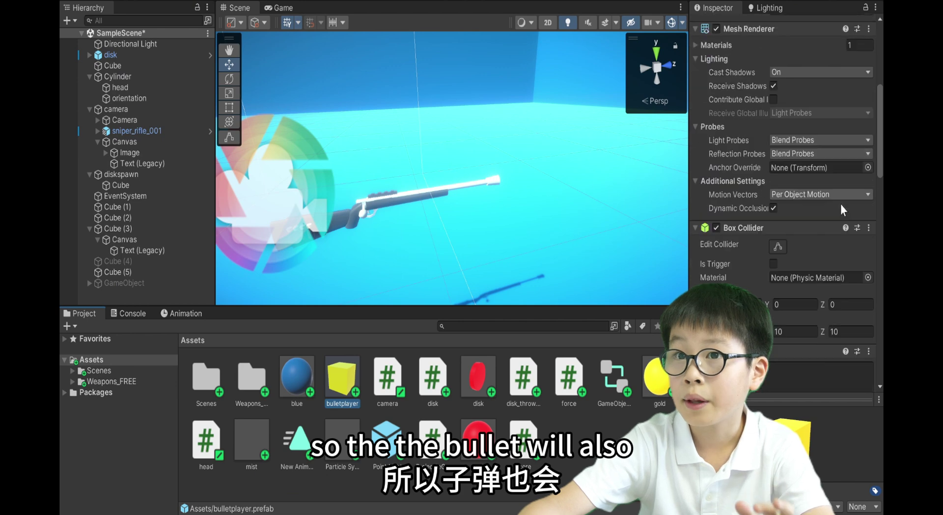
{"action": "scroll", "coordinate": [838, 205], "scroll_direction": "down", "scroll_amount": 15}
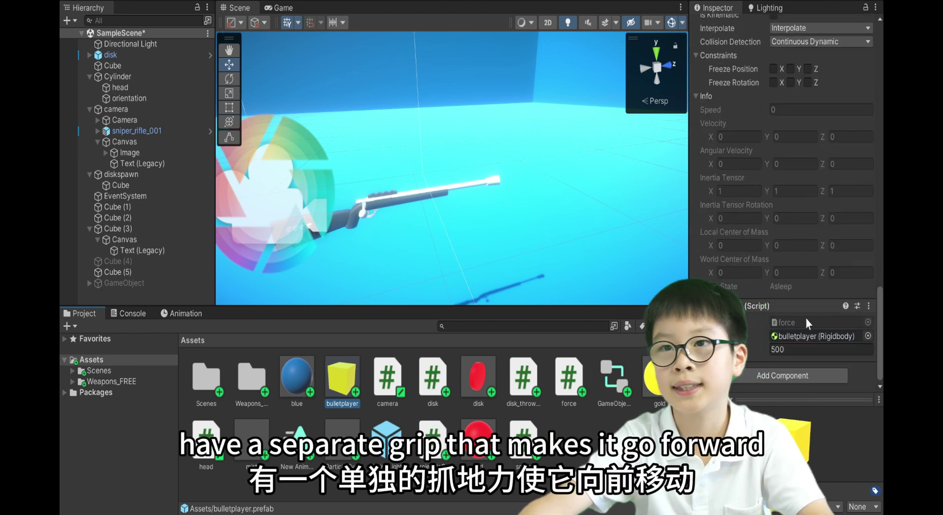
{"action": "right_click_drag", "start_coordinate": [436, 148], "coordinate": [322, 153]}
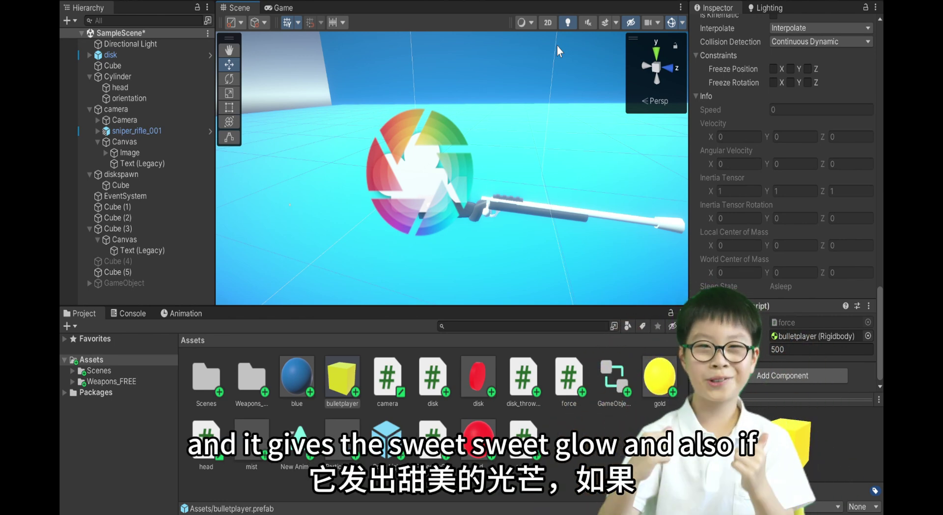
Select the player Camera and drag its Field of View slider to settle at 29.
{"action": "right_click_drag", "start_coordinate": [565, 47], "coordinate": [414, 177]}
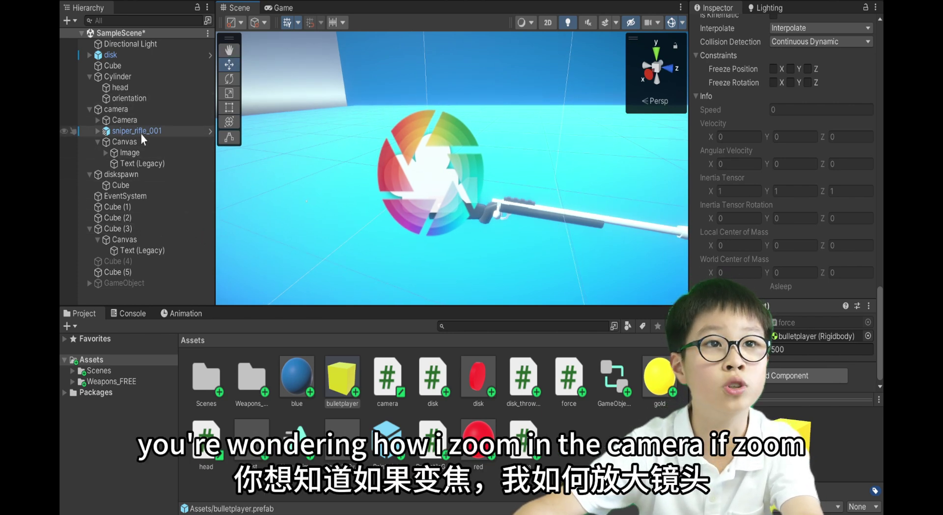
{"action": "left_click", "coordinate": [123, 120]}
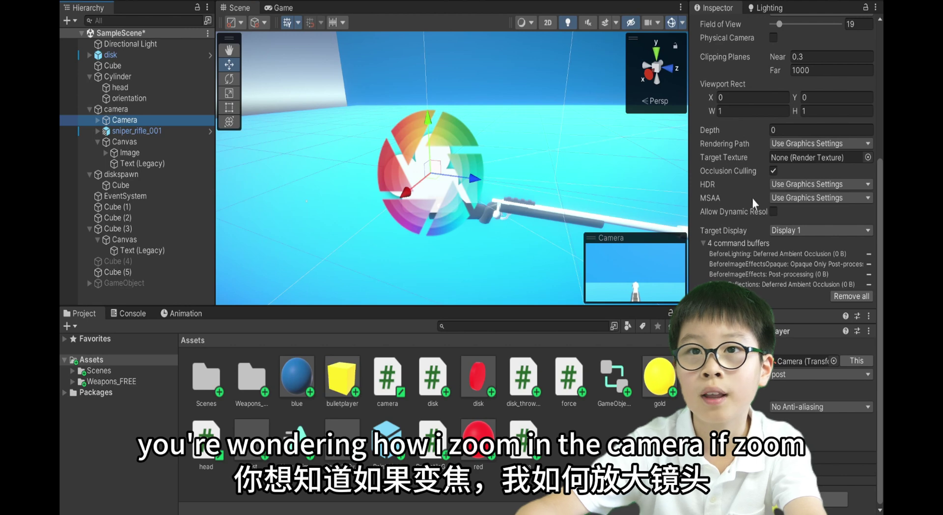
{"action": "scroll", "coordinate": [793, 177], "scroll_direction": "up", "scroll_amount": 5}
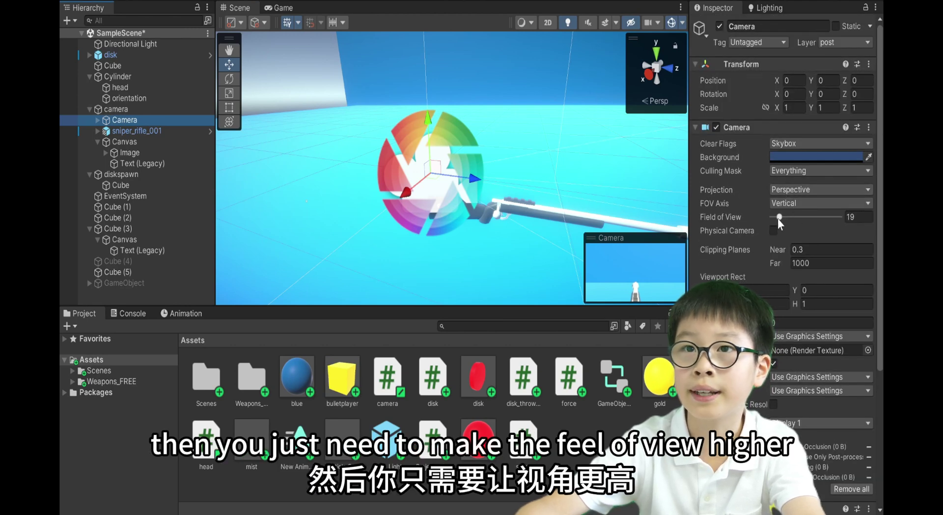
{"action": "left_click_drag", "start_coordinate": [780, 216], "coordinate": [838, 205]}
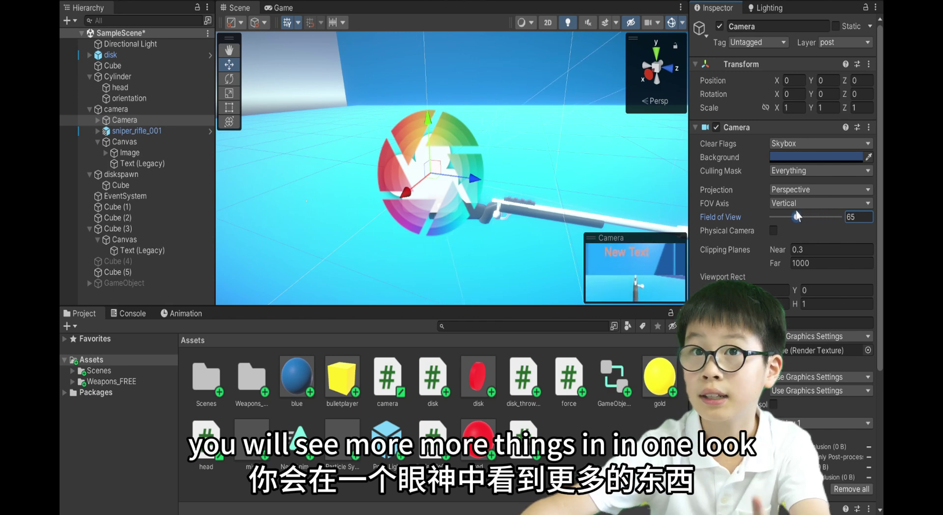
{"action": "left_click_drag", "start_coordinate": [797, 216], "coordinate": [749, 215]}
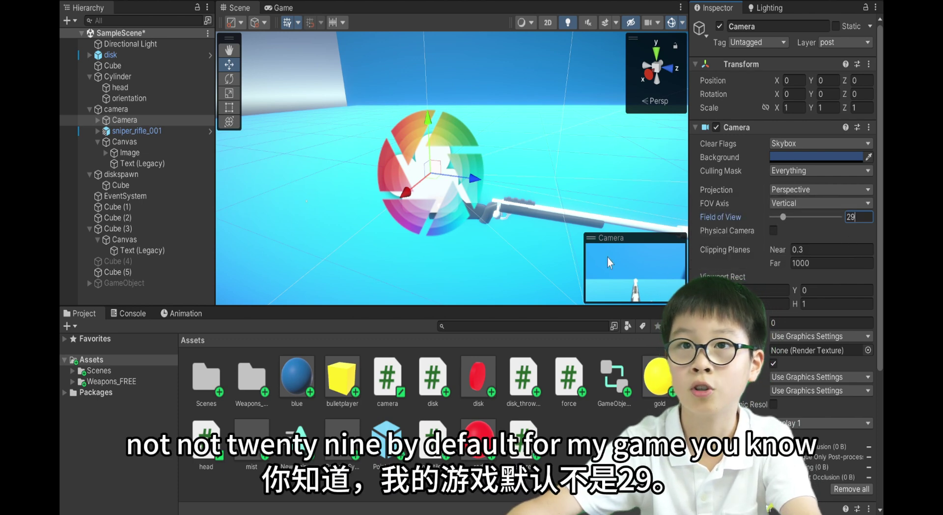
{"action": "left_click_drag", "start_coordinate": [612, 218], "coordinate": [236, 210], "text": "alt"}
Show diskspawn's Disk_thrower settings: force 200, target disk, X 45, Z -45, rate 2.5.
{"action": "scroll", "coordinate": [235, 210], "scroll_direction": "up", "scroll_amount": 4}
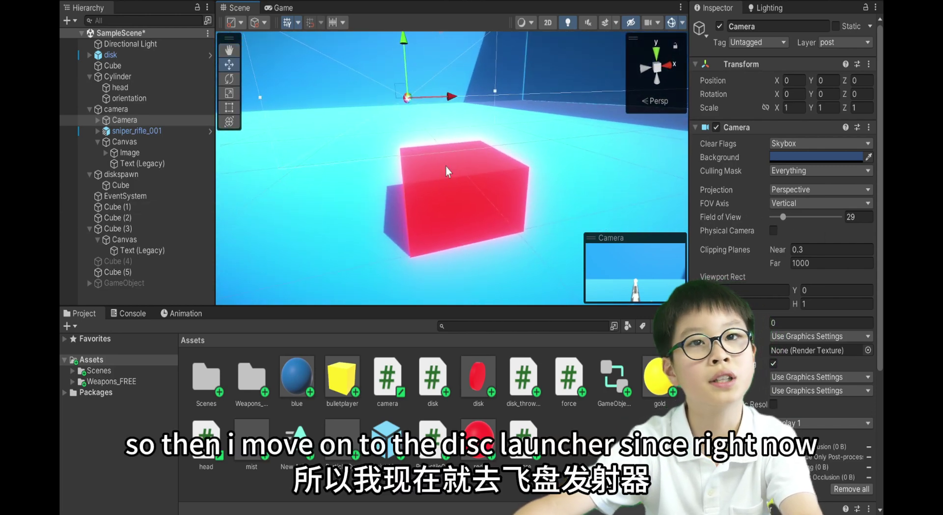
{"action": "left_click", "coordinate": [464, 188]}
{"action": "scroll", "coordinate": [463, 188], "scroll_direction": "down", "scroll_amount": 5}
{"action": "left_click_drag", "start_coordinate": [399, 184], "coordinate": [451, 166], "text": "alt"}
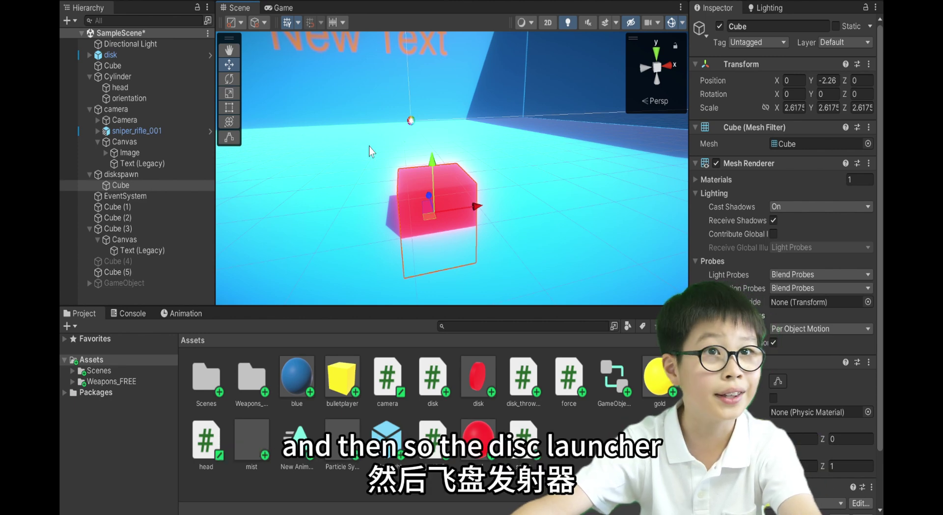
{"action": "left_click", "coordinate": [175, 172]}
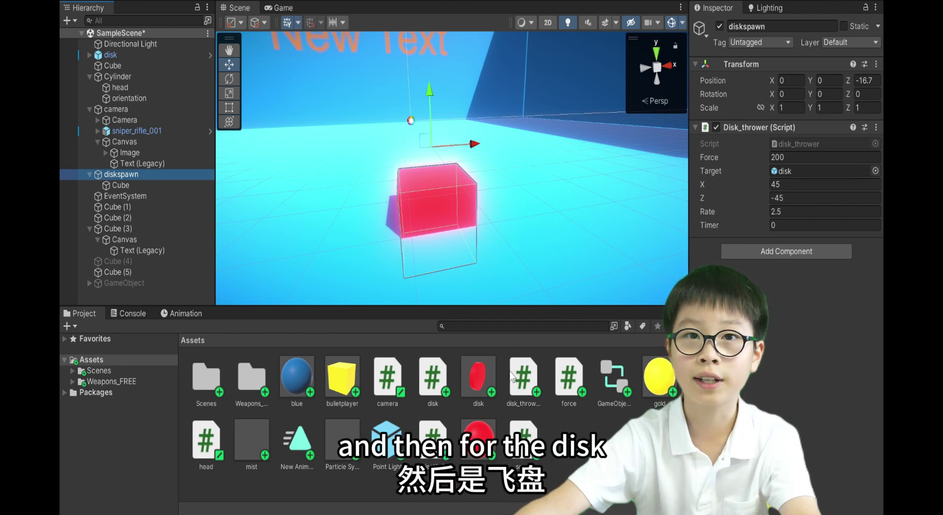
Show the disk prefab's Disk script (X 80, Z -80, 10, mist), then move toward the New Text wall.
{"action": "left_click", "coordinate": [474, 394]}
{"action": "scroll", "coordinate": [816, 160], "scroll_direction": "down", "scroll_amount": 10}
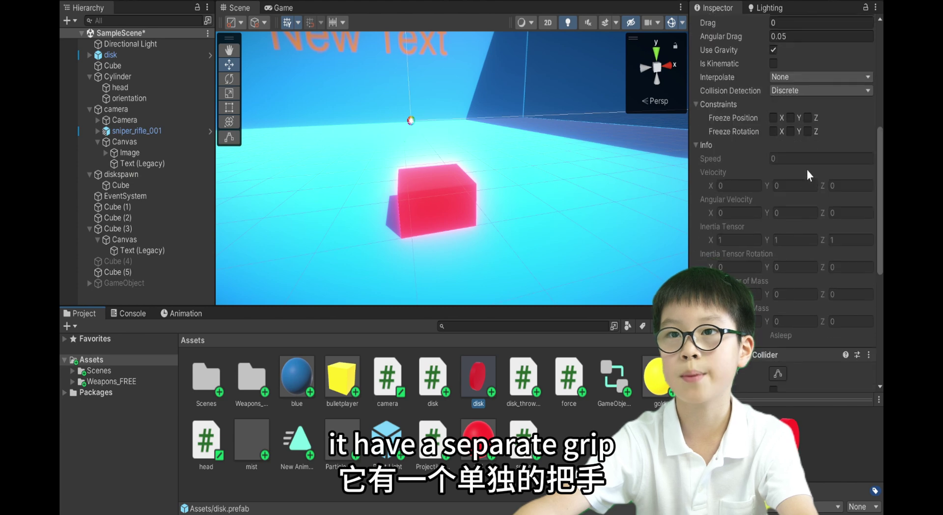
{"action": "scroll", "coordinate": [789, 180], "scroll_direction": "down", "scroll_amount": 4}
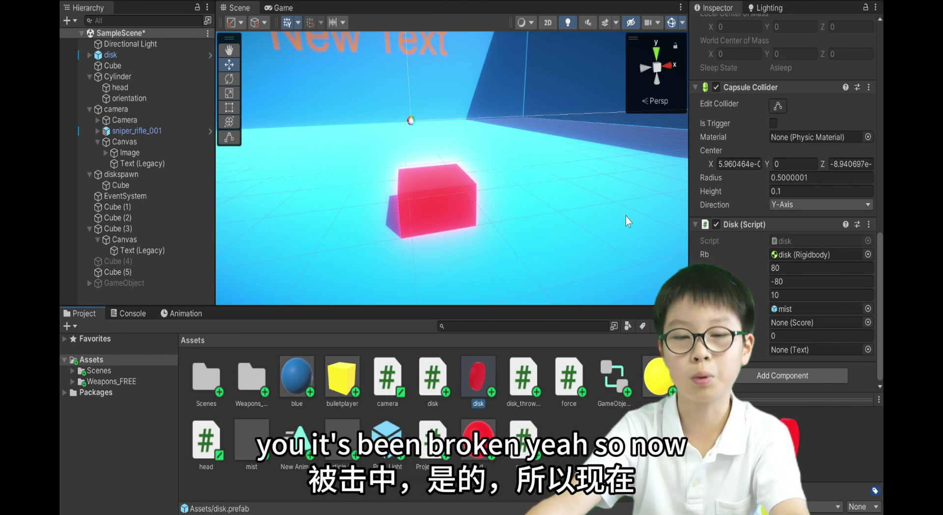
{"action": "right_click_drag", "start_coordinate": [628, 222], "coordinate": [542, 148]}
{"action": "key", "text": "s"}
Fly toward the wall, select the Text (Legacy) label and frame it in view.
{"action": "key", "text": "w"}
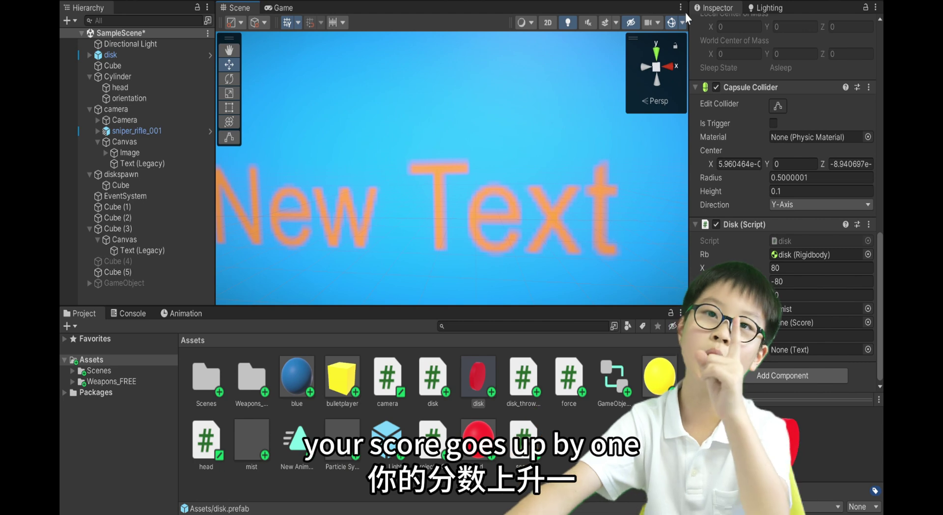
{"action": "left_click", "coordinate": [567, 199]}
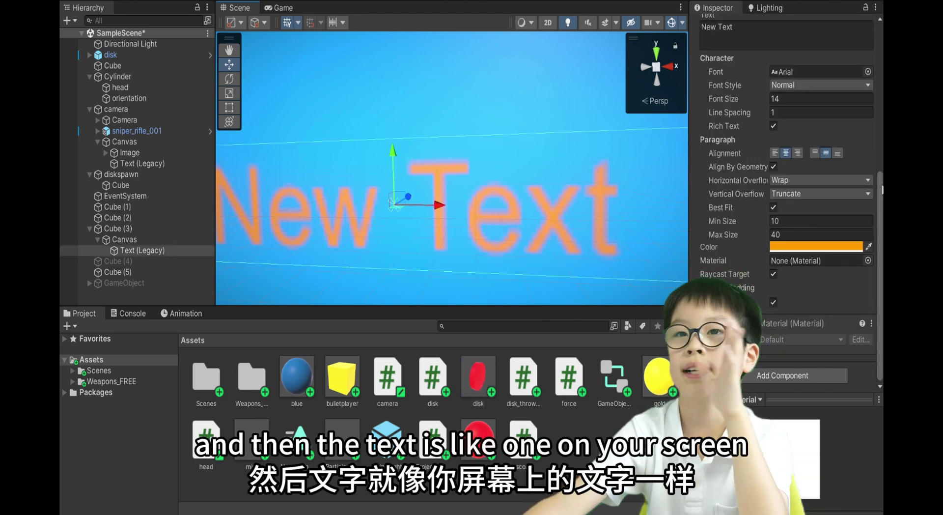
{"action": "scroll", "coordinate": [822, 177], "scroll_direction": "up", "scroll_amount": 5}
{"action": "right_click_drag", "start_coordinate": [599, 168], "coordinate": [499, 95]}
{"action": "key", "text": "f"}
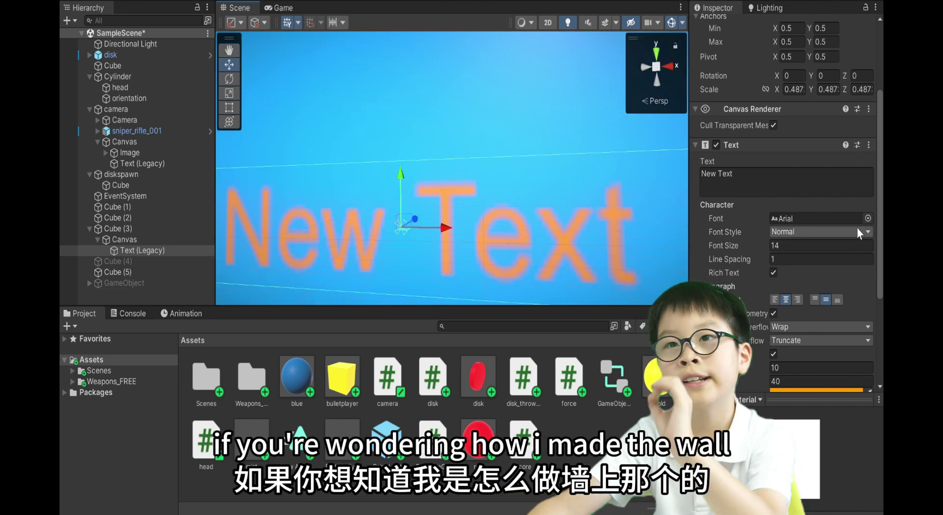
{"action": "scroll", "coordinate": [832, 277], "scroll_direction": "up", "scroll_amount": 4}
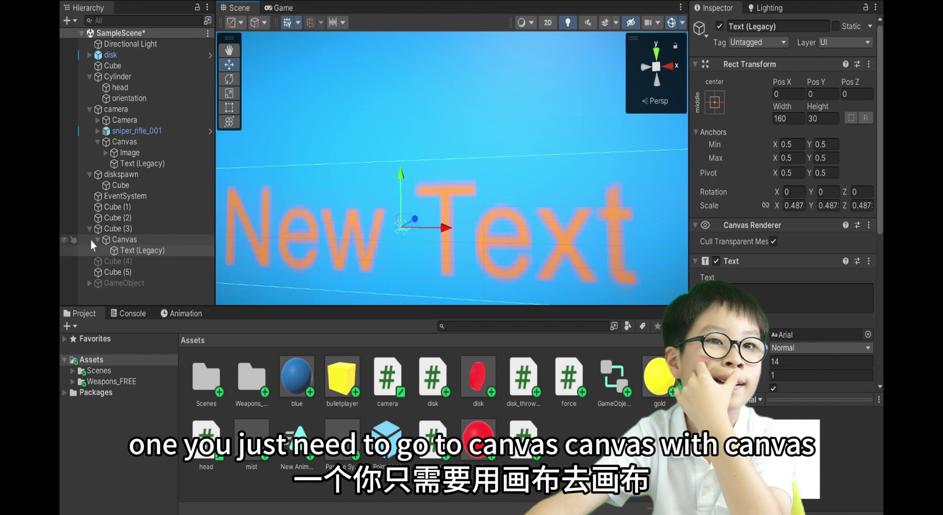
Select the Canvas under Cube (3) and keep its Render Mode as World Space.
{"action": "left_click", "coordinate": [146, 229]}
{"action": "left_click", "coordinate": [142, 250]}
{"action": "left_click", "coordinate": [148, 239]}
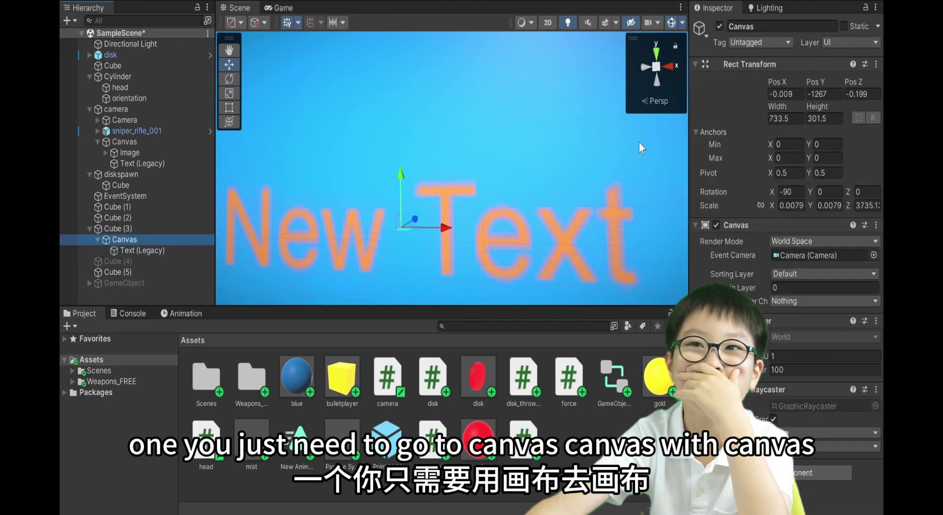
{"action": "left_click", "coordinate": [793, 240]}
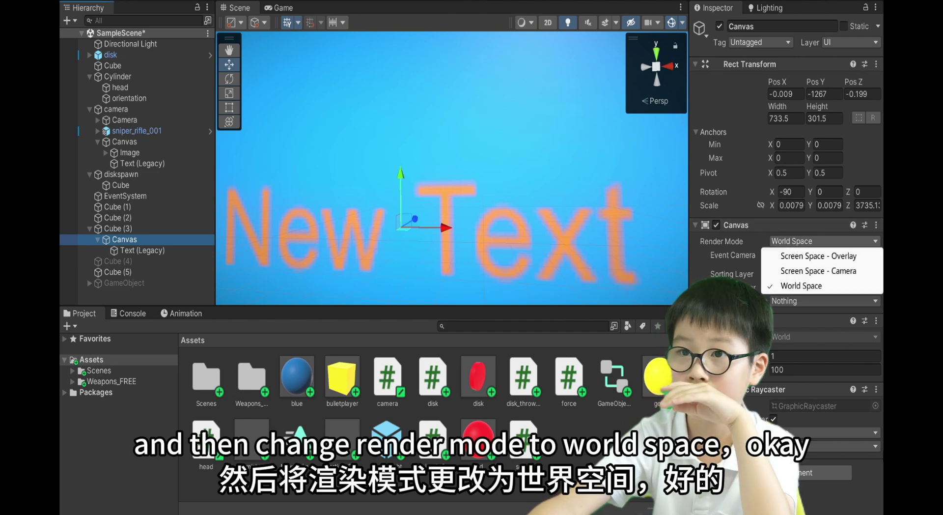
{"action": "left_click", "coordinate": [802, 285]}
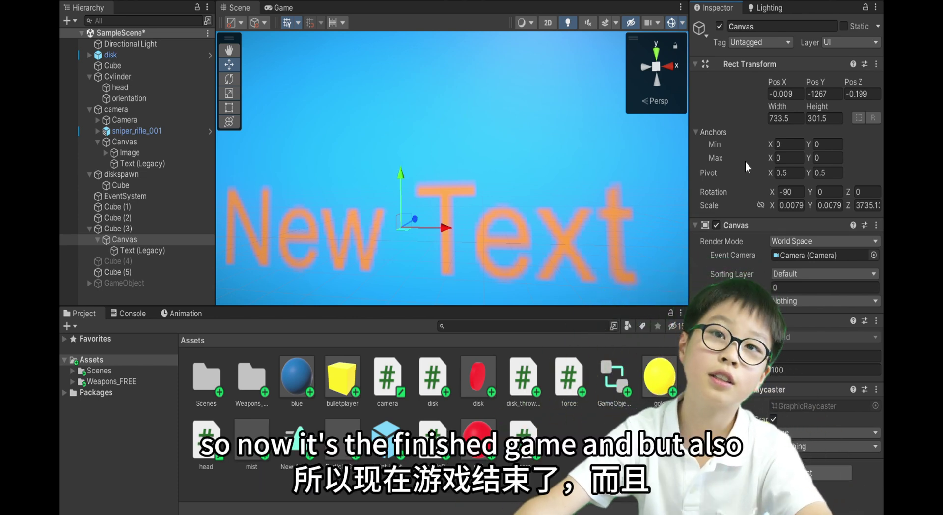
{"action": "left_click_drag", "start_coordinate": [440, 195], "coordinate": [352, 227], "text": "alt"}
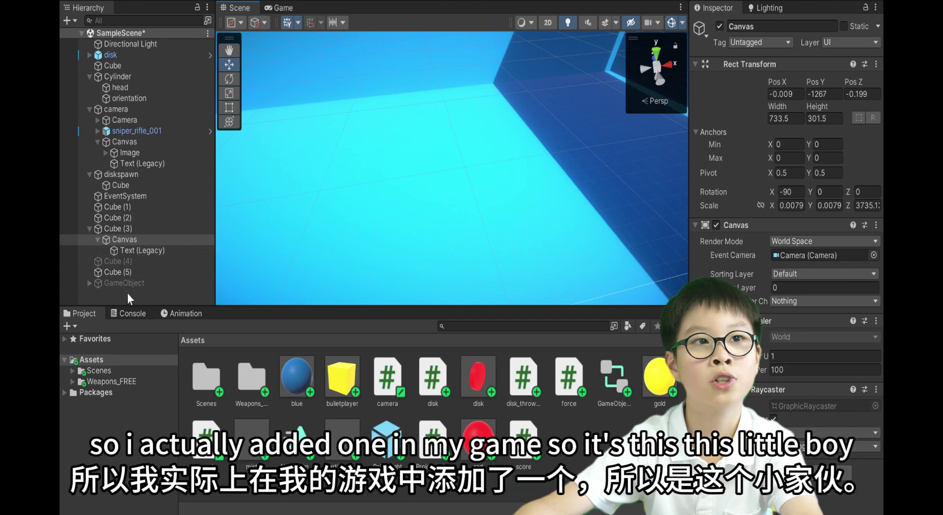
Activate the hidden star GameObject and frame it in the Scene view.
{"action": "left_click", "coordinate": [139, 284]}
{"action": "left_click", "coordinate": [720, 27]}
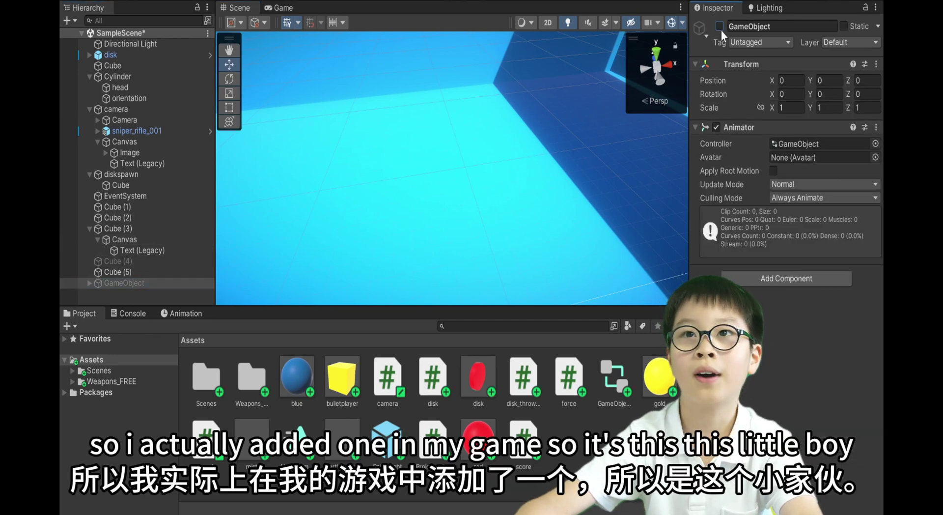
{"action": "left_click_drag", "start_coordinate": [590, 122], "coordinate": [376, 207], "text": "alt"}
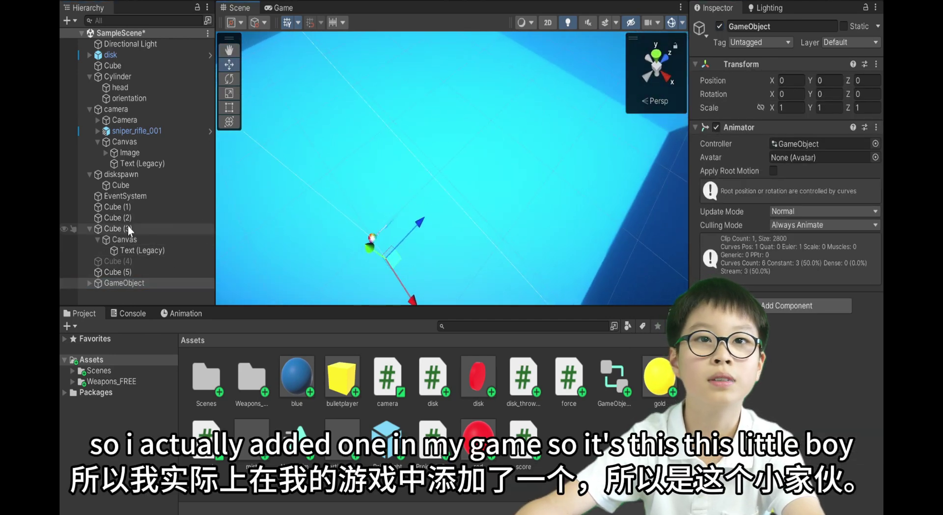
{"action": "double_click", "coordinate": [120, 283]}
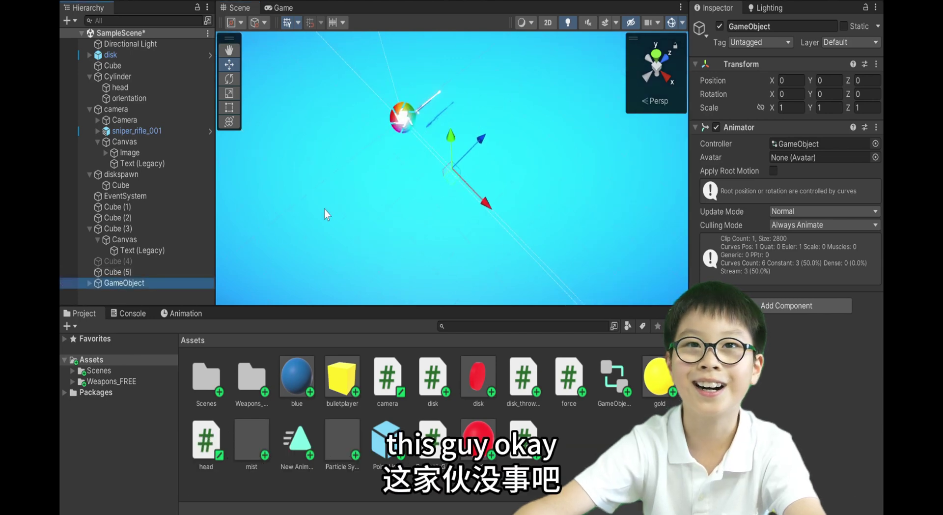
Preview the star's Position and Rotation animation, then deactivate the GameObject again.
{"action": "left_click", "coordinate": [173, 313]}
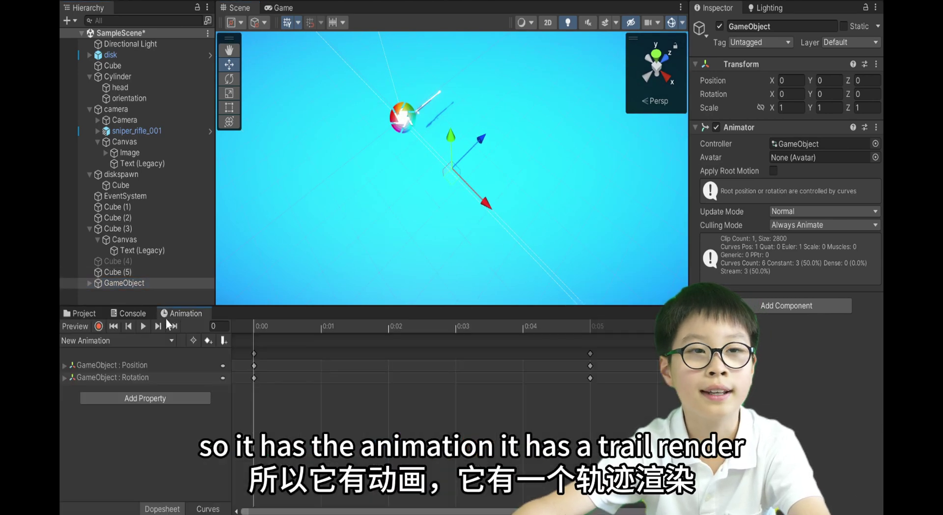
{"action": "left_click", "coordinate": [142, 326]}
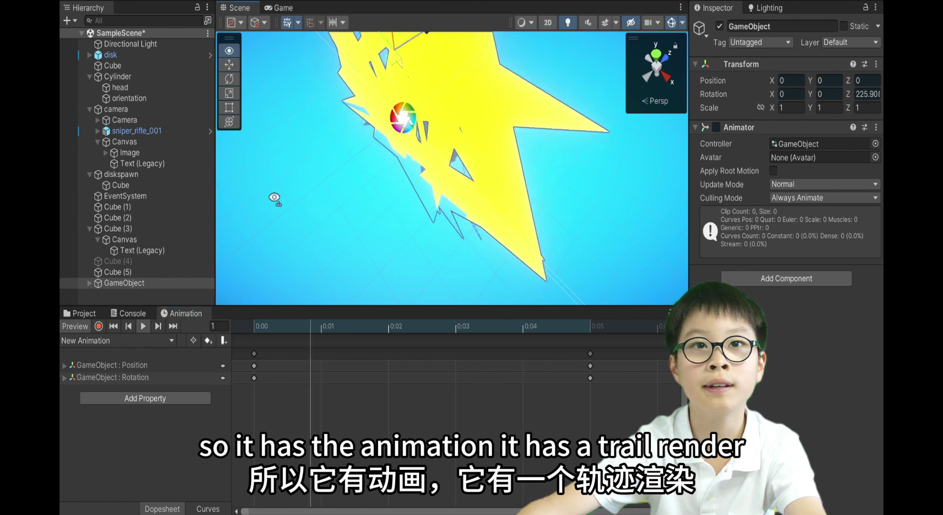
{"action": "left_click_drag", "start_coordinate": [414, 214], "coordinate": [331, 262], "text": "alt"}
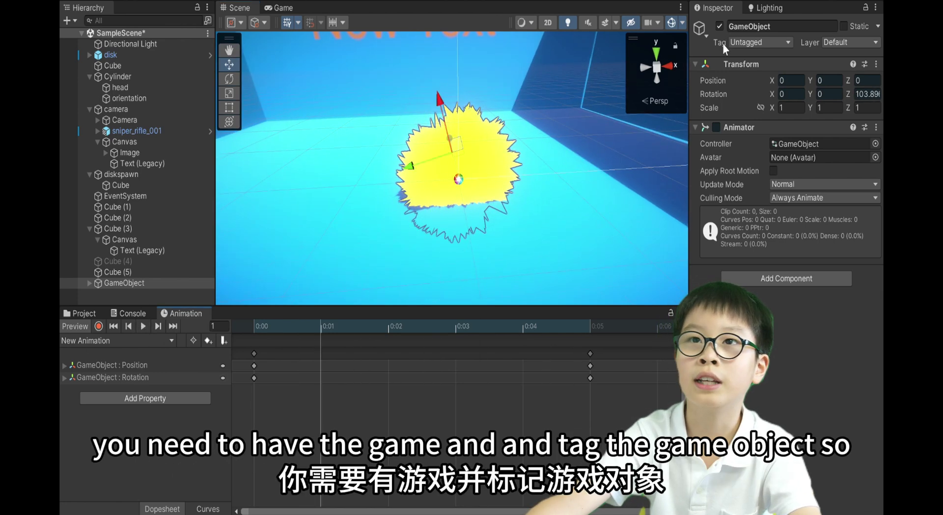
{"action": "left_click", "coordinate": [719, 27]}
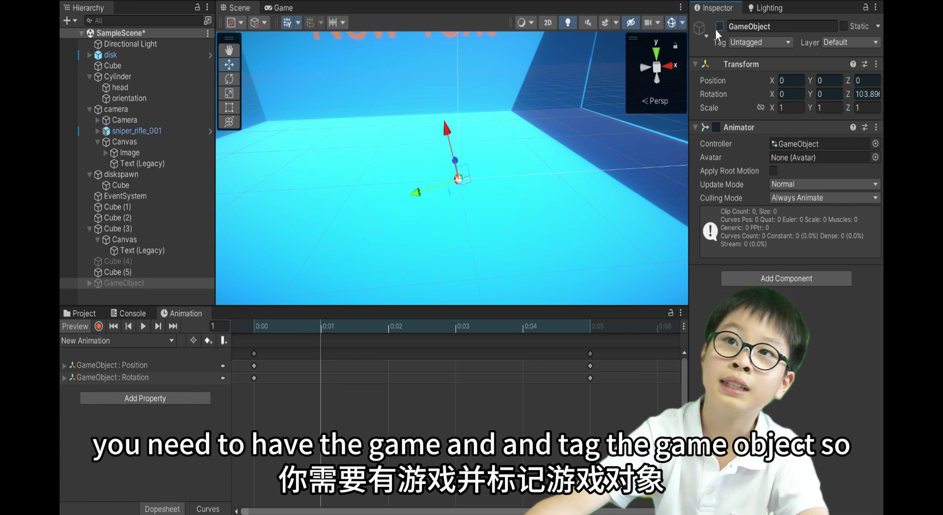